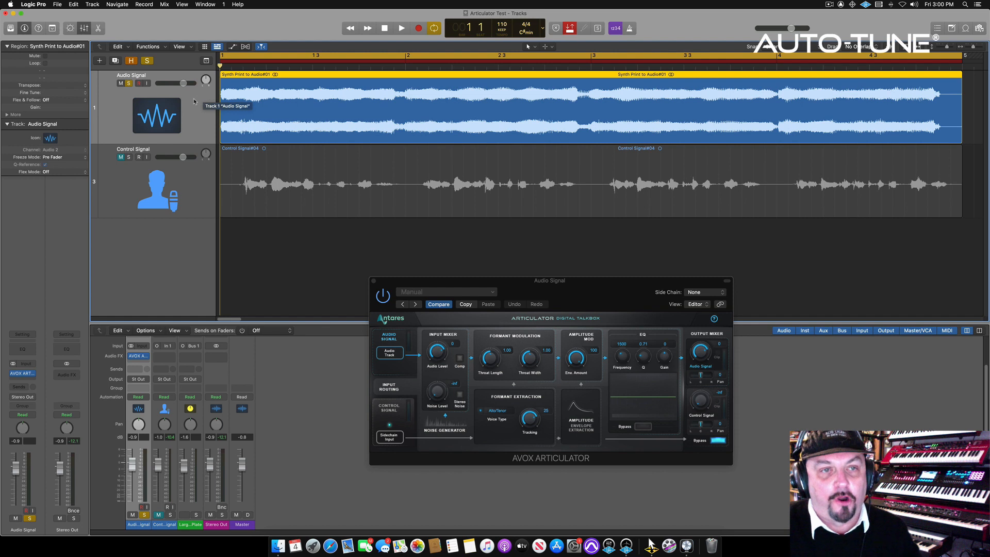
Listen to the soloed Audio Signal track, mute it, and solo the Control Signal track for a separate listen
key(space)
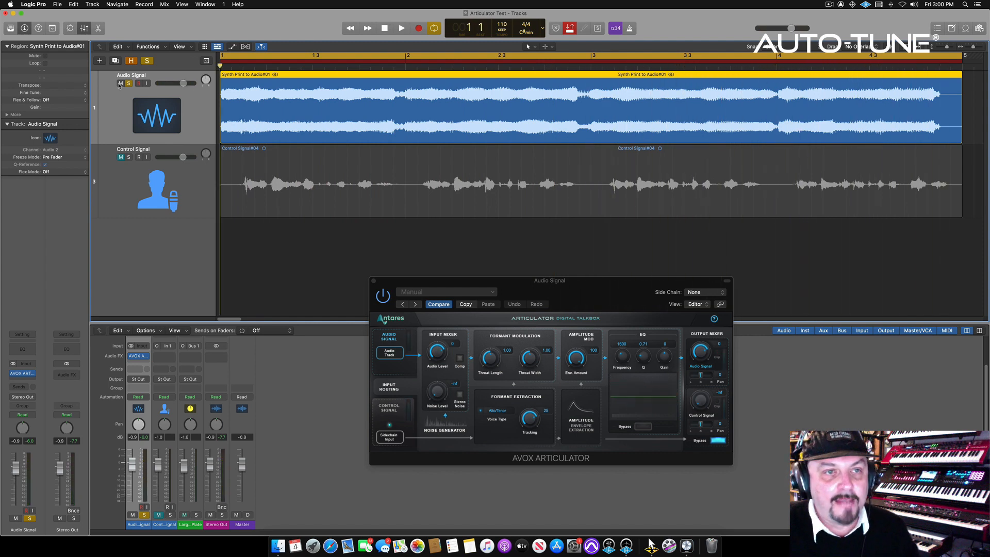
click(121, 84)
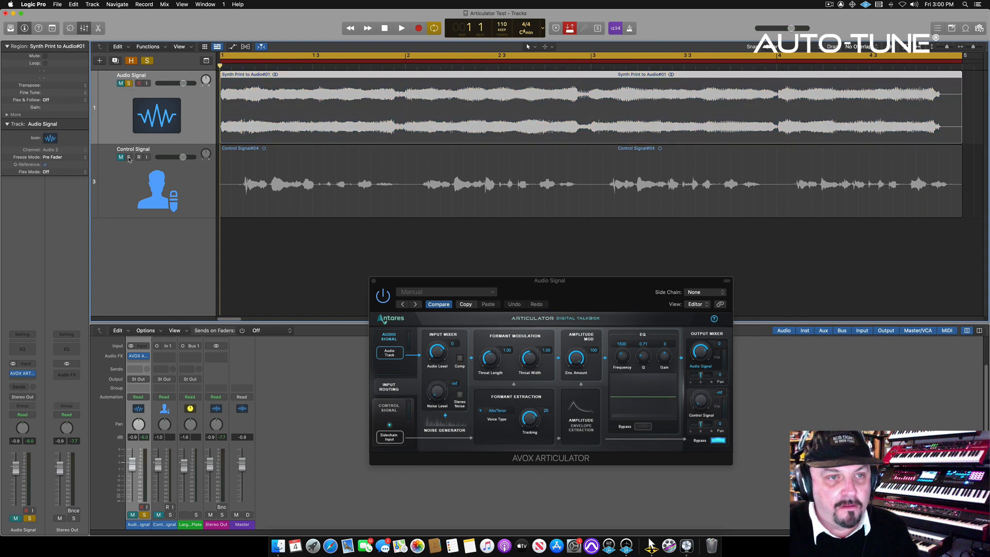
click(129, 157)
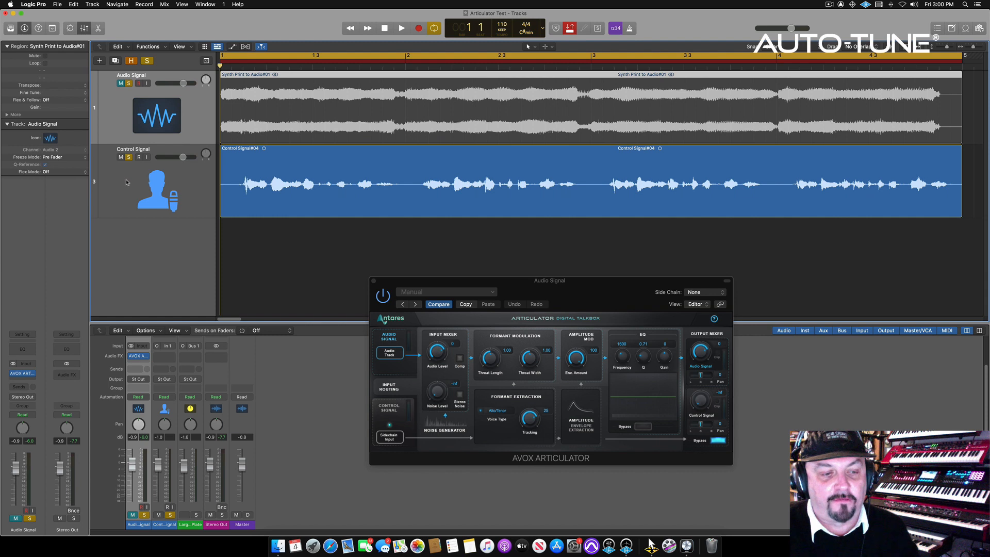
key(space)
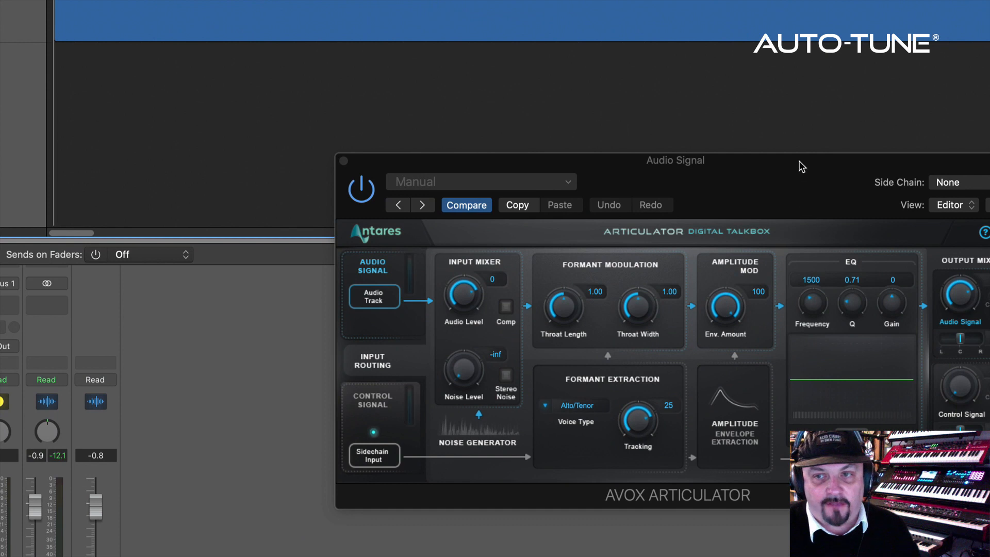
Set the Articulator plug-in's side chain source to Control Signal (Audio 3)
drag(800, 161, 701, 154)
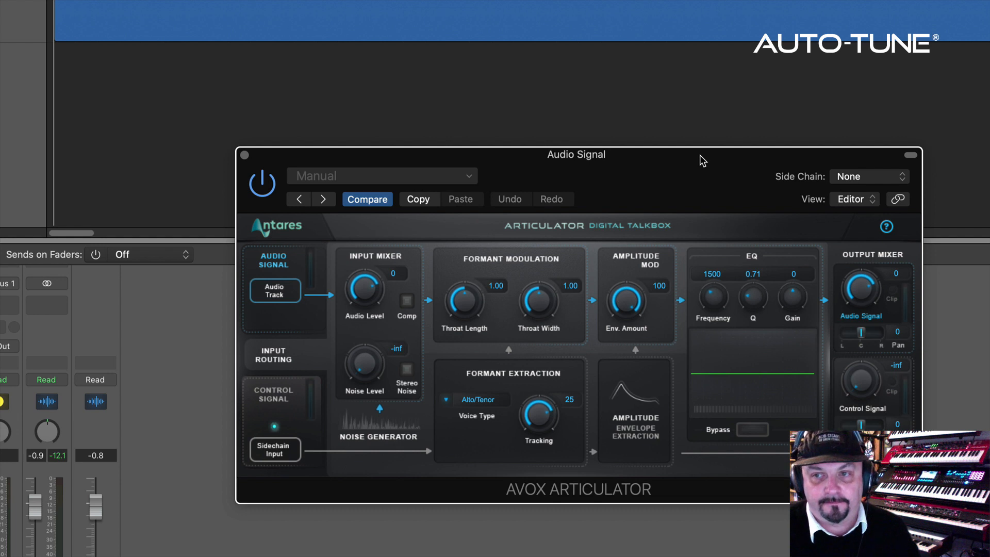
click(859, 175)
mouse_move(857, 198)
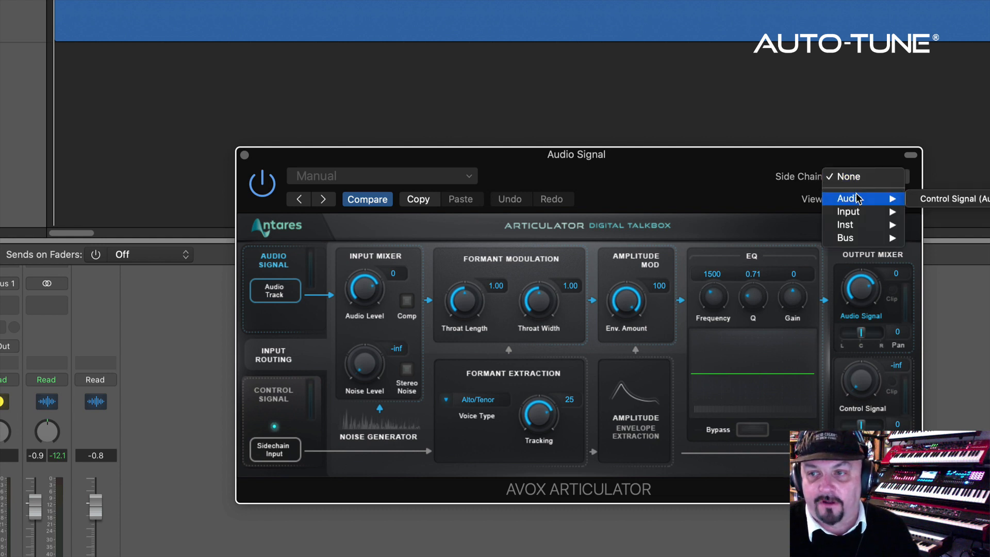
click(949, 203)
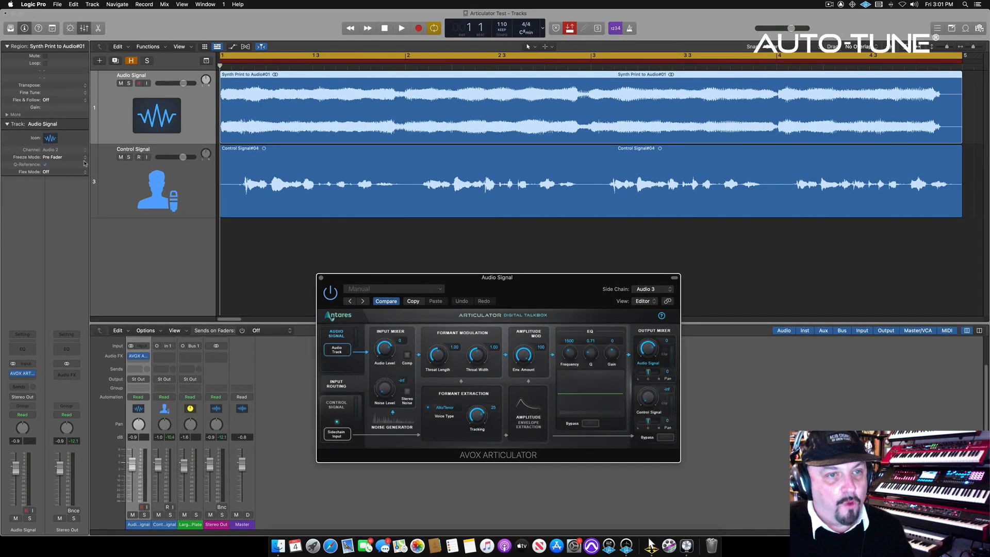
Pull the Control Signal track's volume fader all the way down and play back the talkbox effect
click(108, 185)
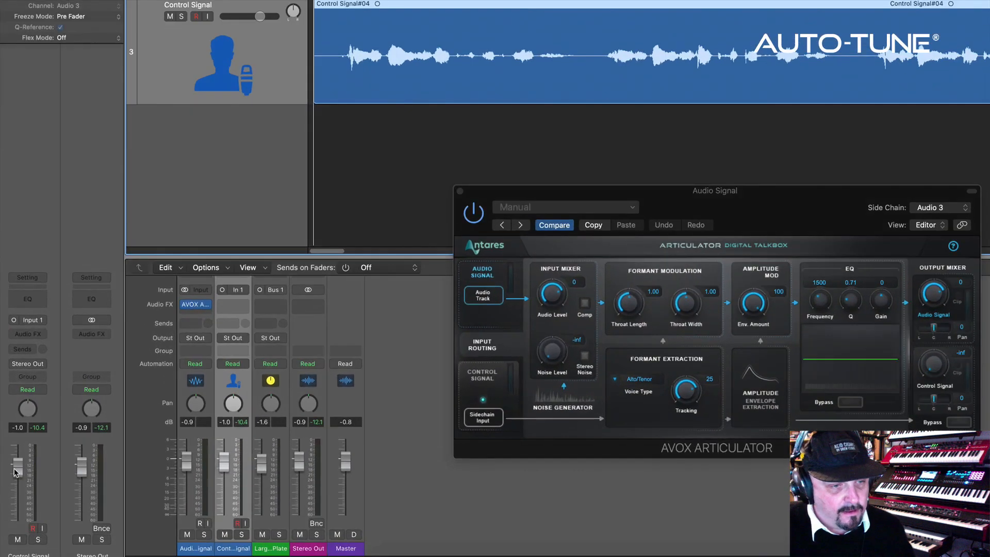
drag(16, 472, 17, 517)
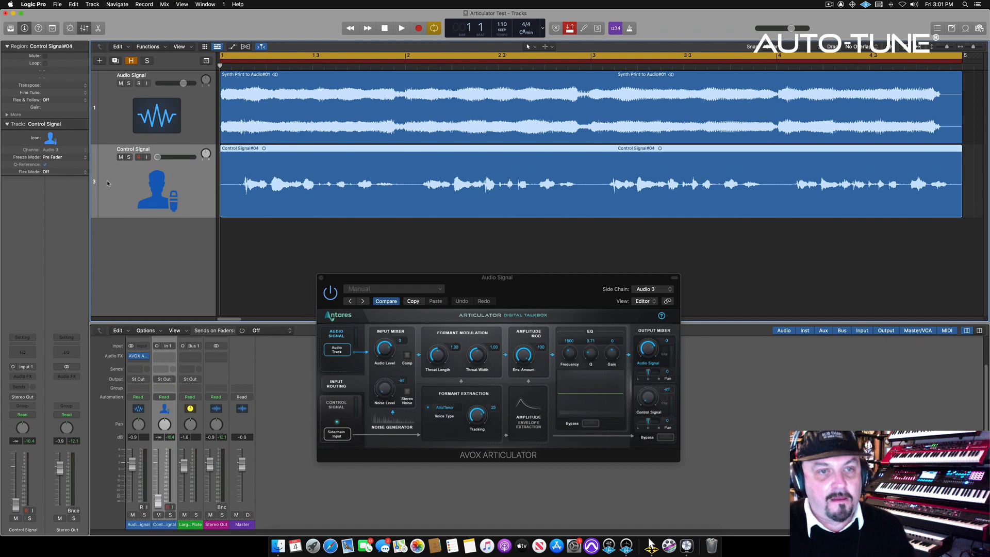
key(space)
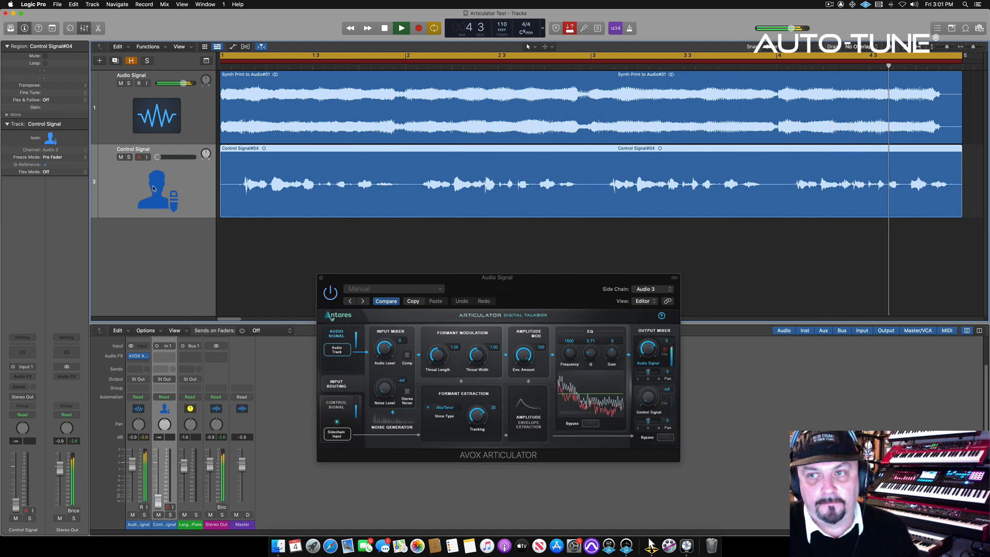
drag(648, 351, 648, 357)
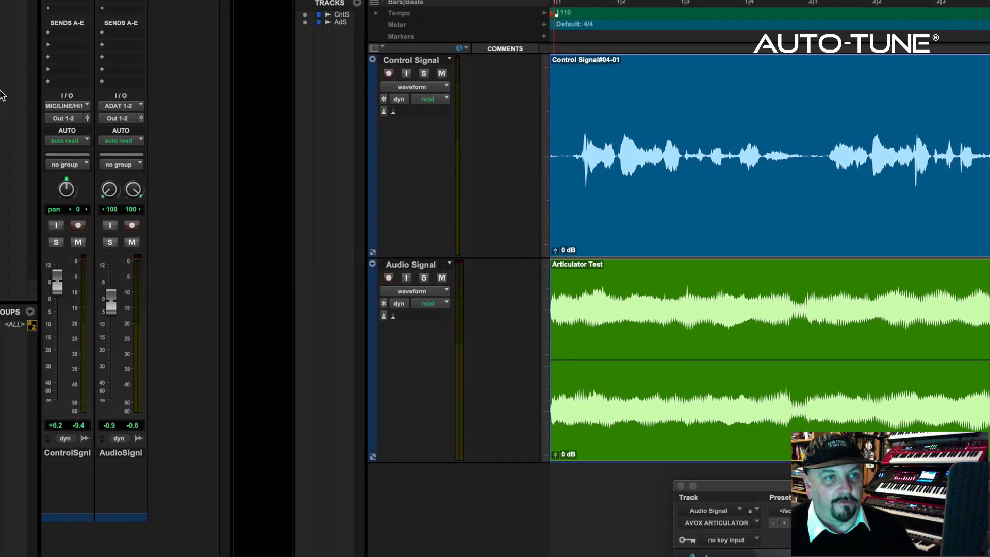
In Pro Tools, add a pre-fader send to Bus 7 (Mono) on the Control Signal track
click(71, 33)
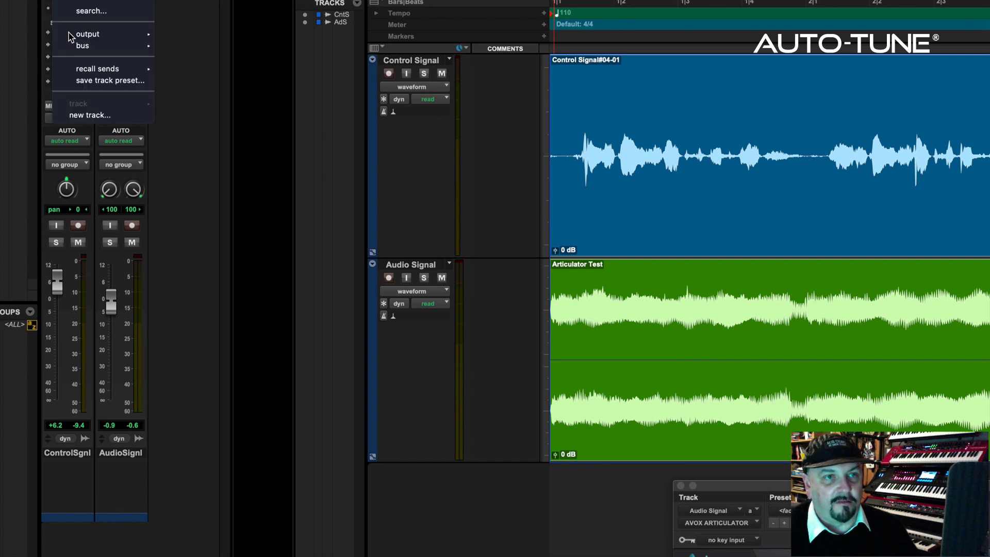
mouse_move(71, 46)
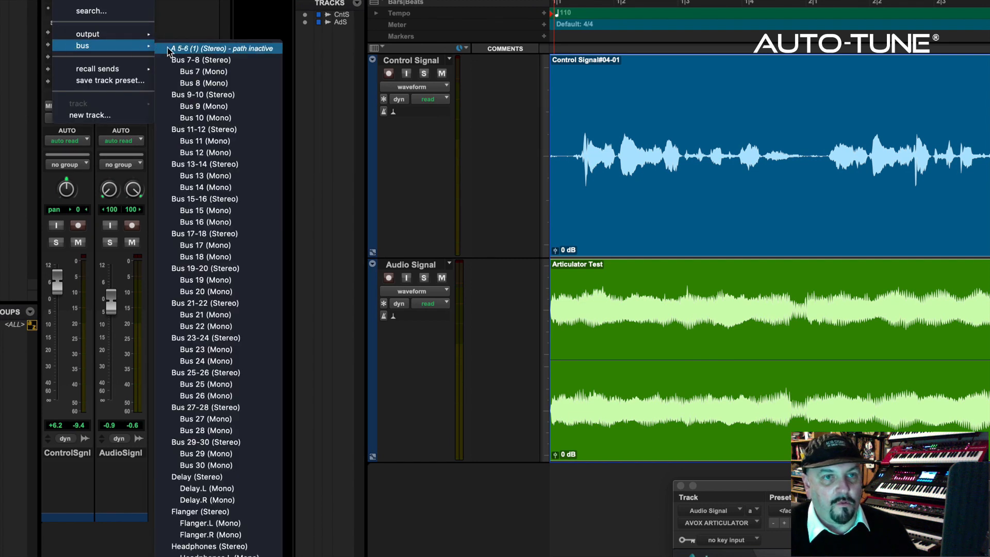
click(187, 72)
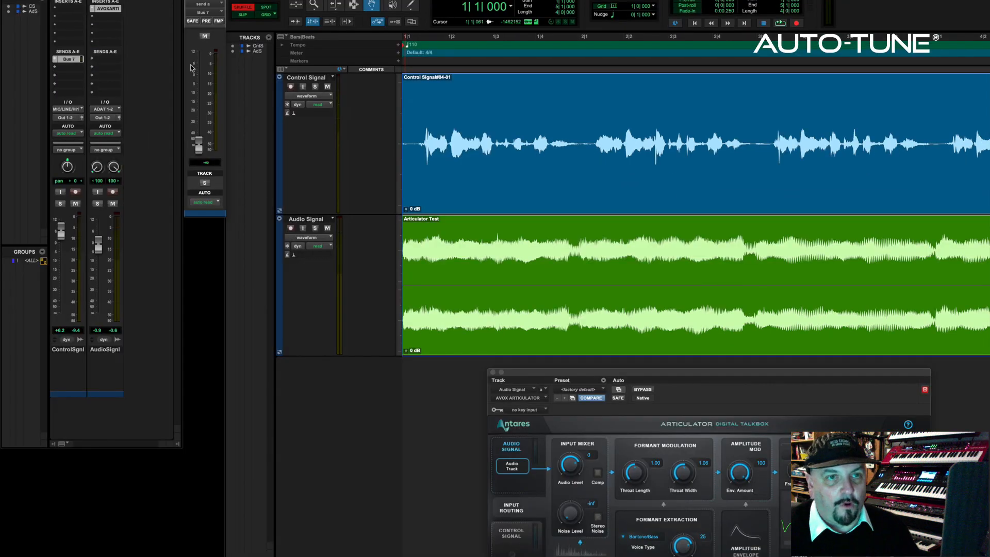
click(205, 21)
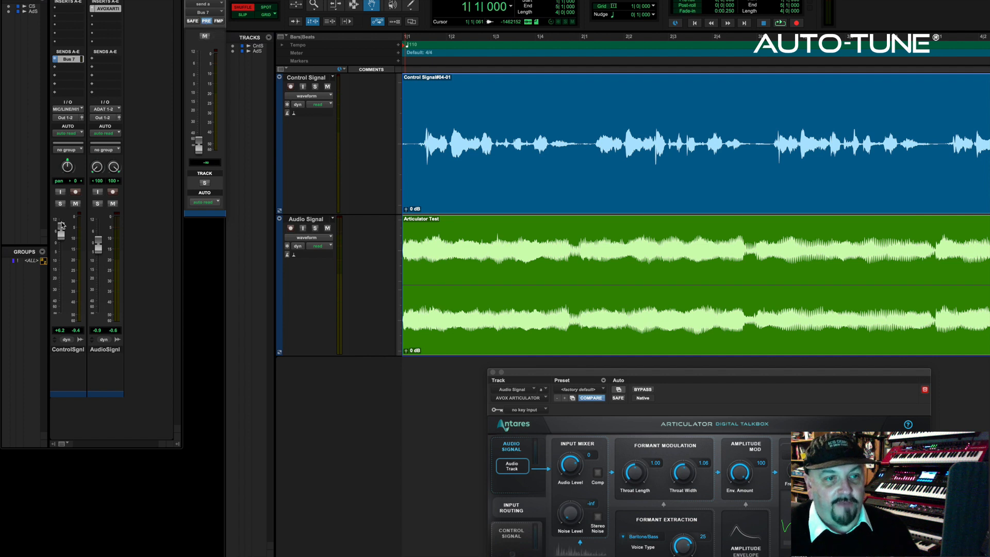
Pull the Control Signal track's fader all the way down and raise its Bus 7 send to about -0.9 dB
drag(60, 234, 60, 312)
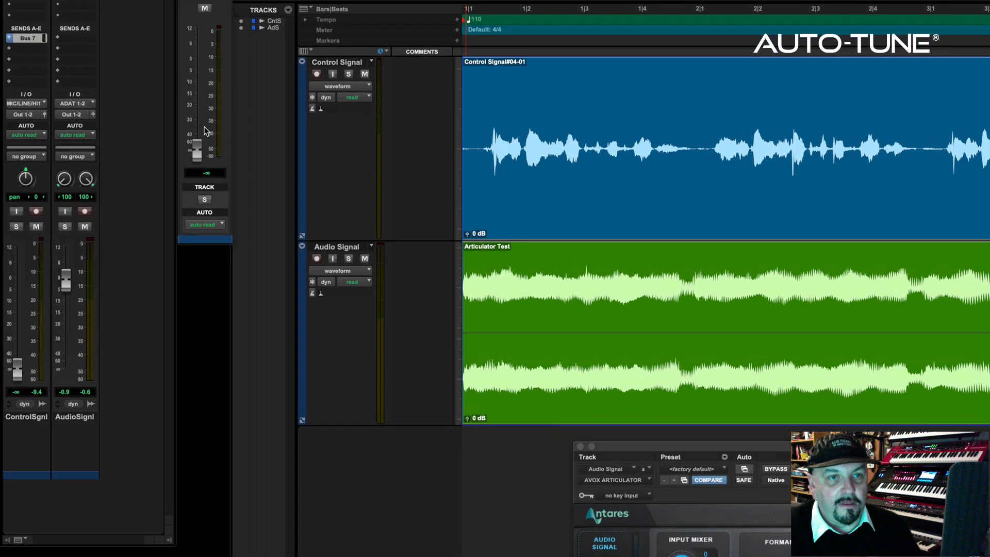
drag(196, 150, 190, 60)
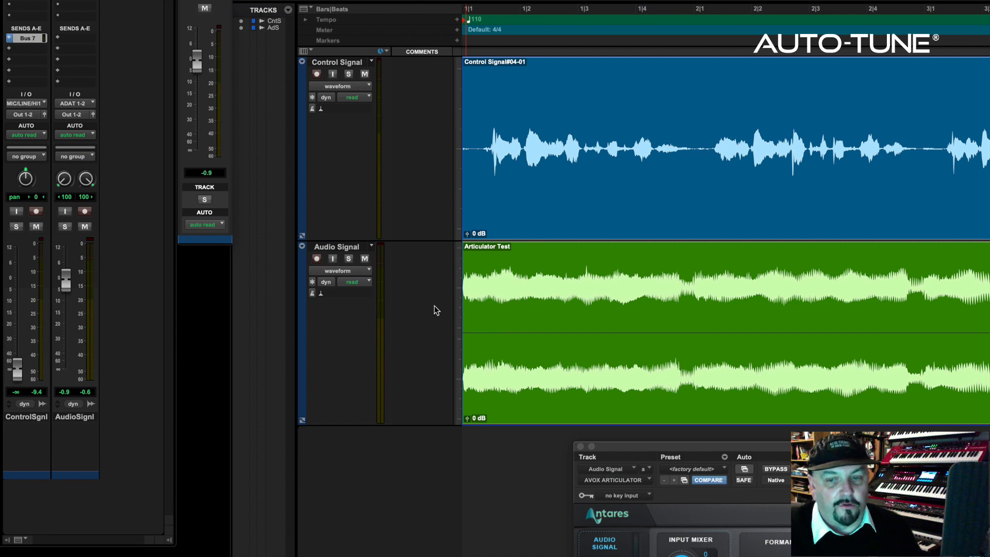
Set the Articulator's key input to Bus 7 (Mono) and turn off the Bypass in its Output Mixer
drag(716, 448, 444, 219)
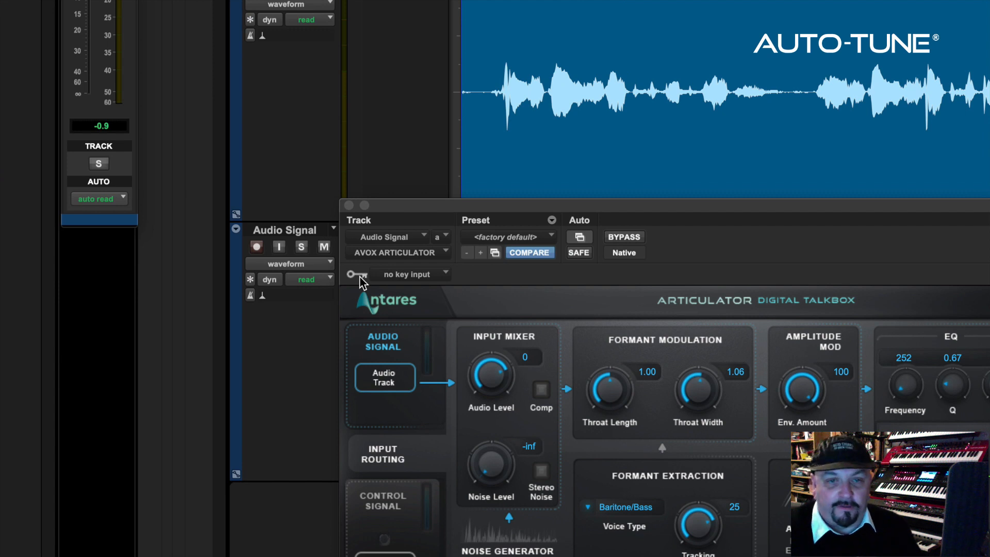
click(401, 274)
mouse_move(400, 289)
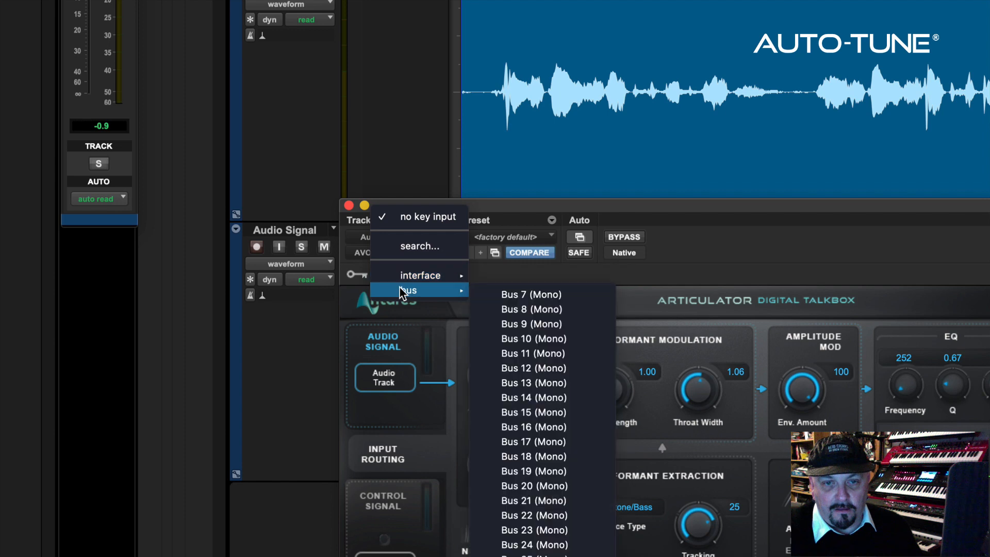
click(512, 296)
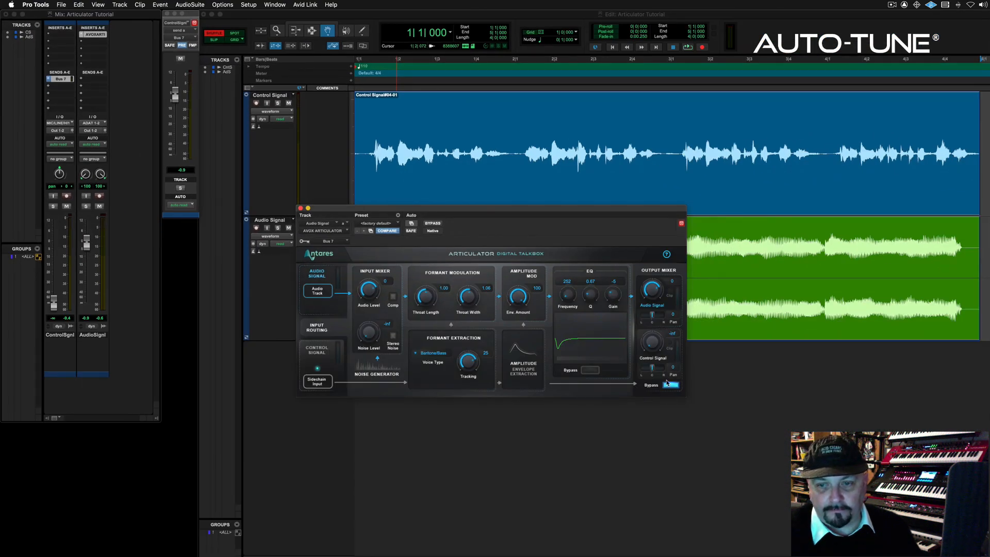
click(669, 388)
drag(507, 210, 589, 350)
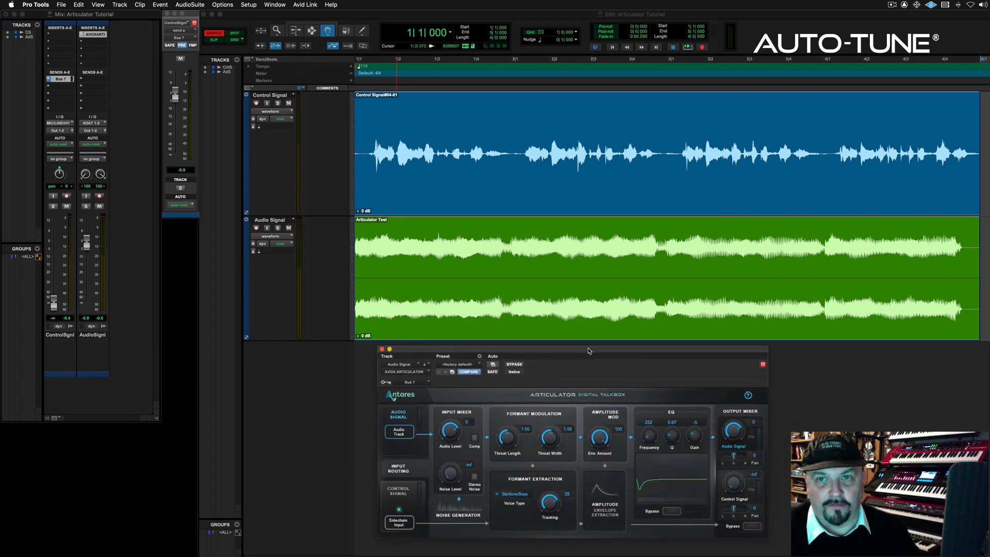
During playback, raise the Control Signal's send to about +2.3 dB and the Audio Signal fader to about +0.4 dB
key(space)
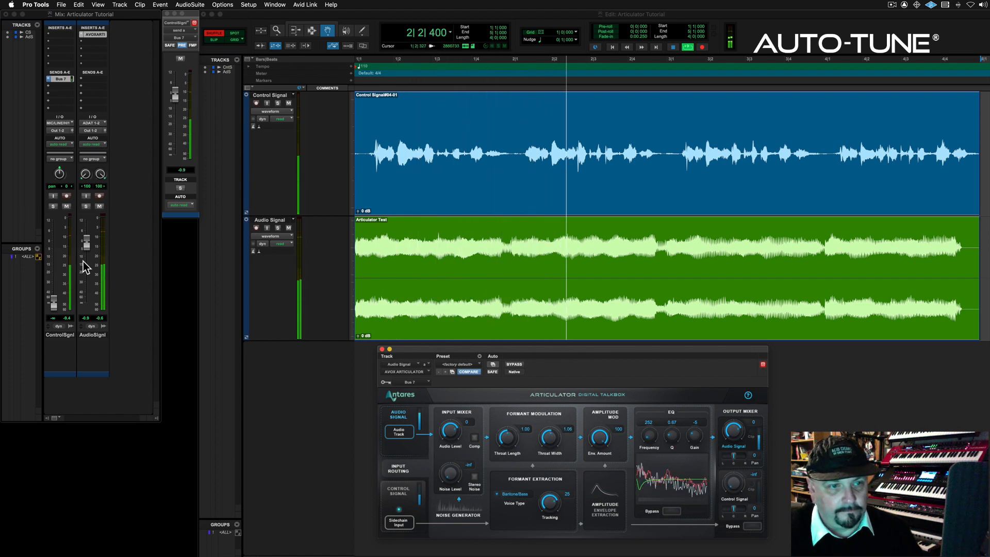
drag(175, 95, 175, 90)
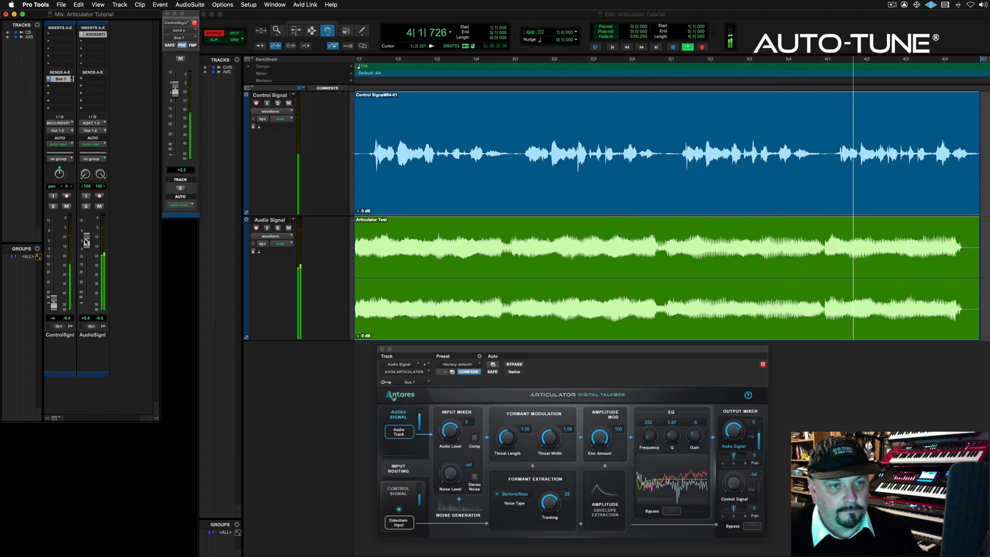
drag(87, 243, 85, 239)
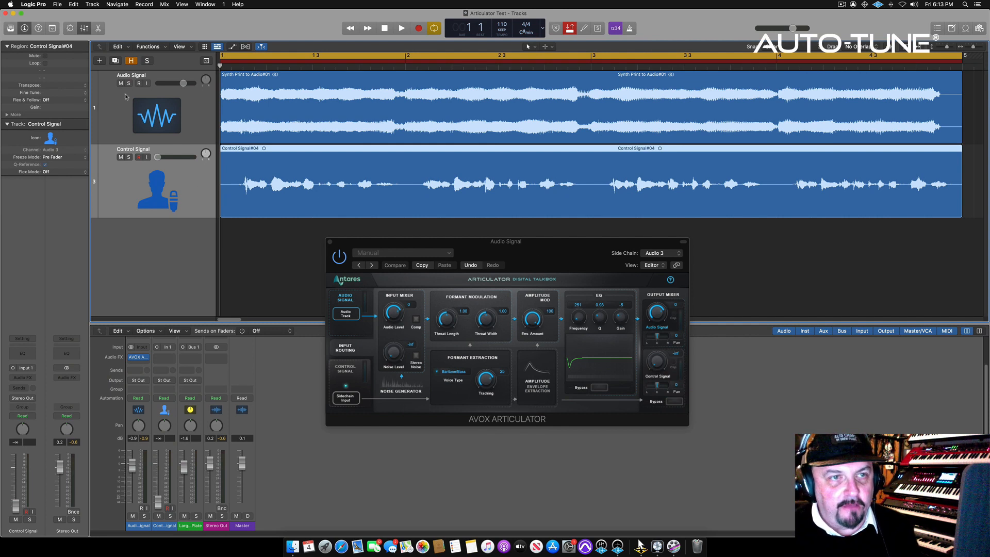
In Logic Pro, lower the Articulator's input Audio Level to -6 during playback and try Comp on and off
click(132, 62)
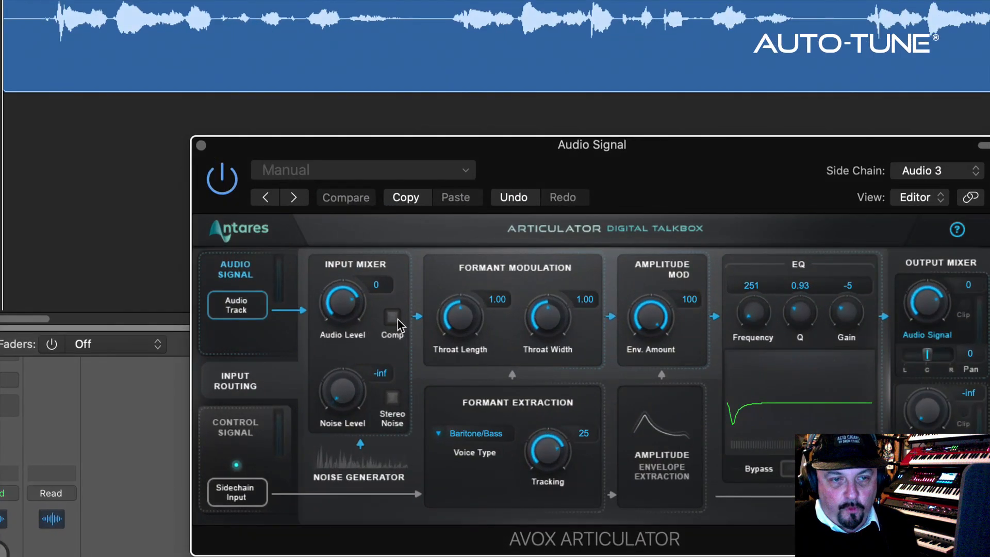
key(space)
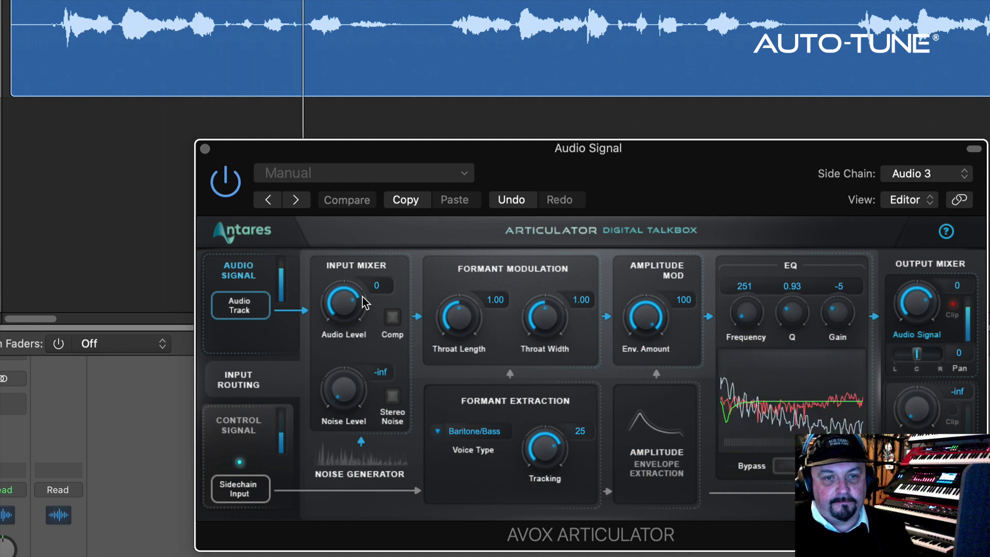
drag(351, 326, 346, 340)
mouse_move(345, 302)
mouse_down()
mouse_move(344, 291)
mouse_move(344, 319)
mouse_up()
key(space)
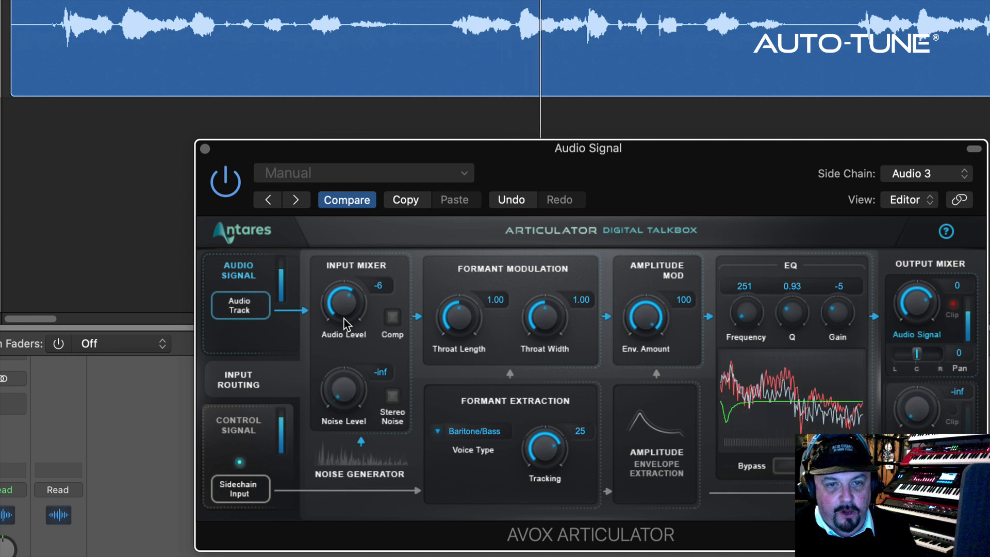
click(392, 317)
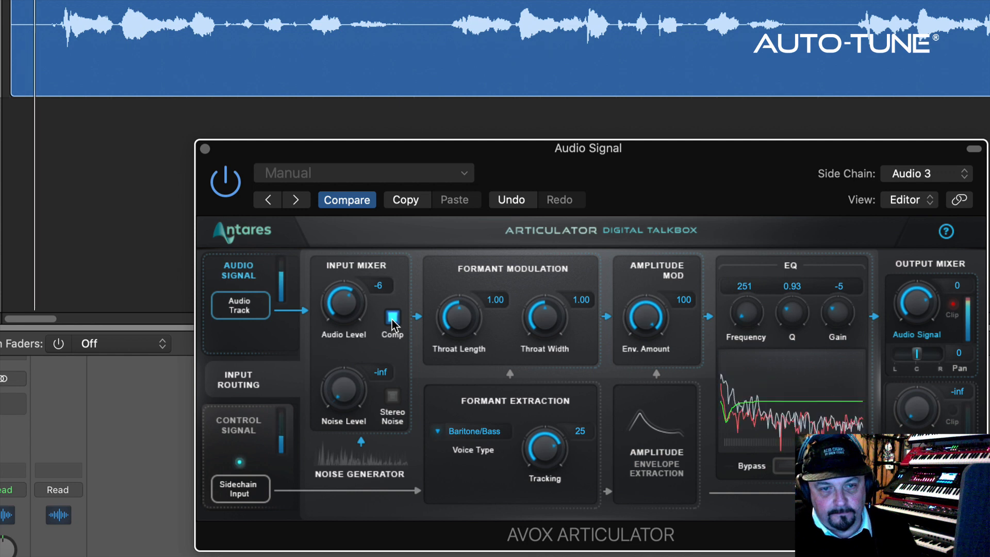
click(392, 317)
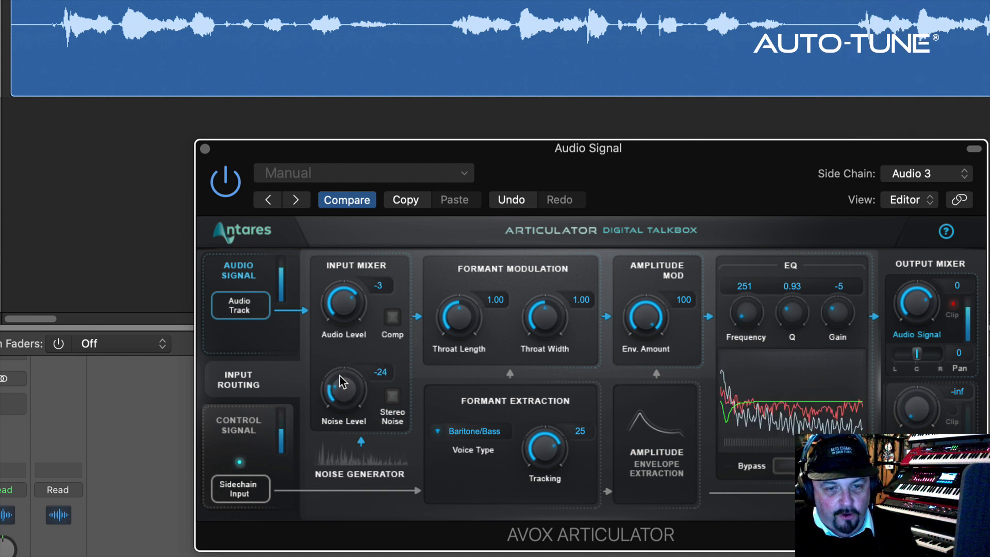
Try the noise generator during playback with Noise Level at -6, switching Stereo Noise on and off
drag(337, 396, 341, 377)
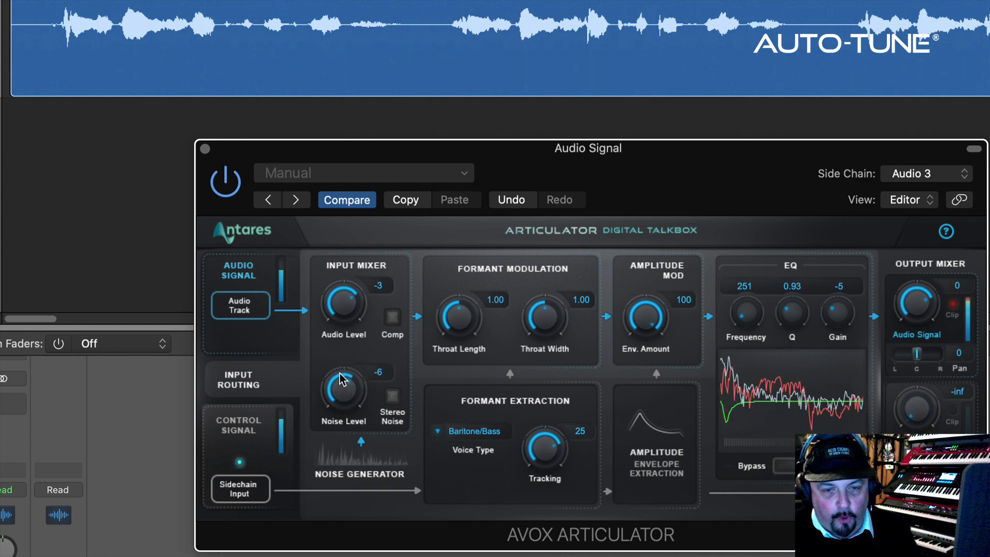
click(392, 397)
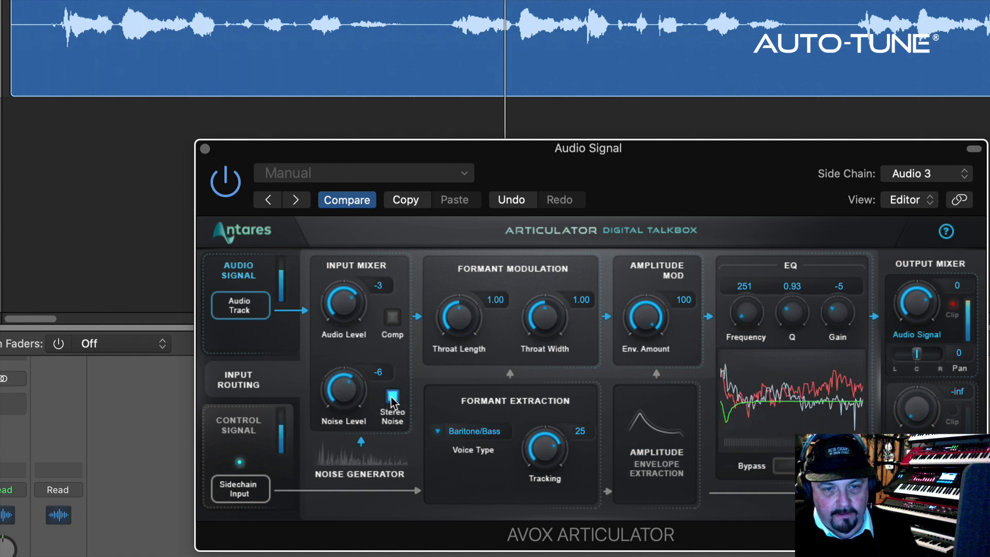
click(392, 398)
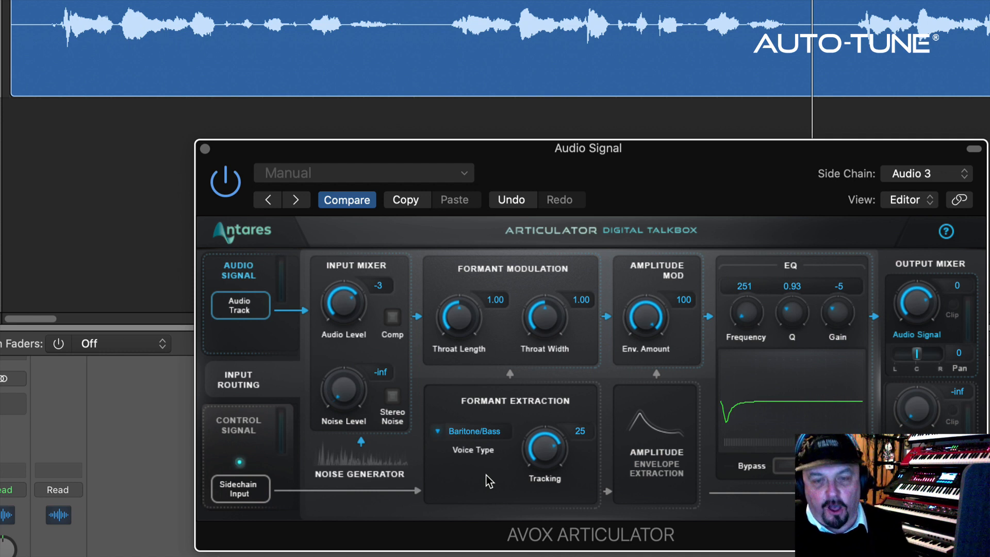
Review the Voice Type options in Formant Extraction and keep Baritone/Bass
click(476, 436)
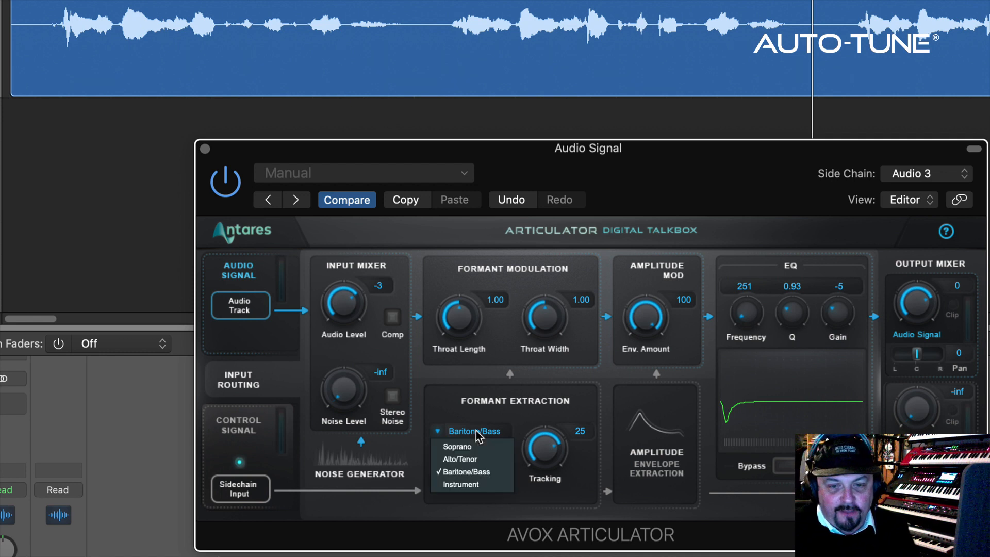
click(482, 473)
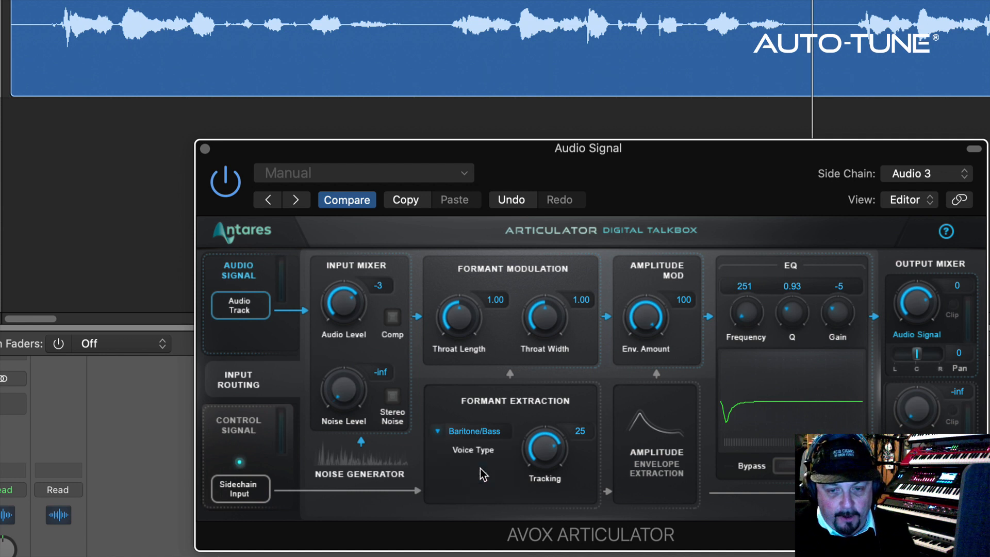
click(484, 437)
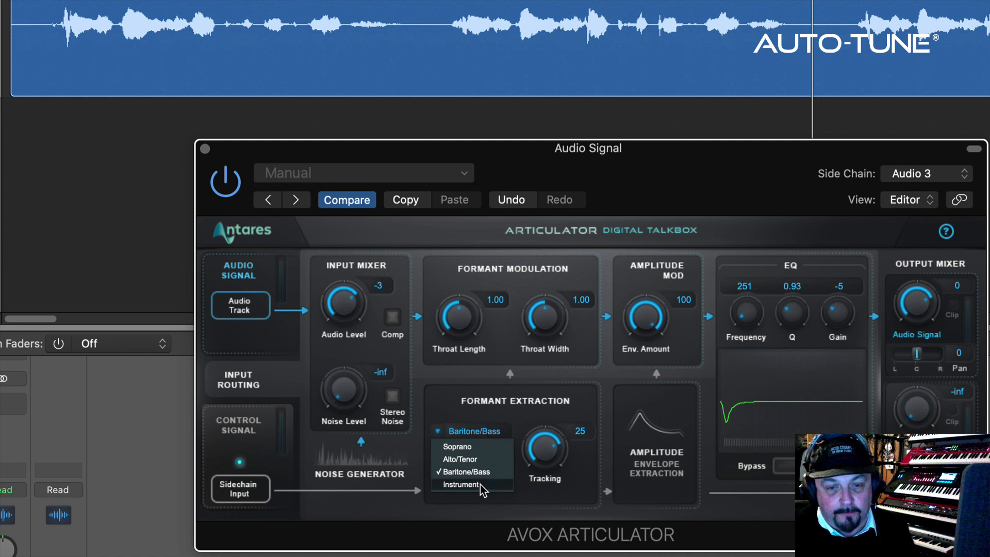
click(463, 415)
During playback, try Formant Extraction Tracking at 70 and return it to 25
key(space)
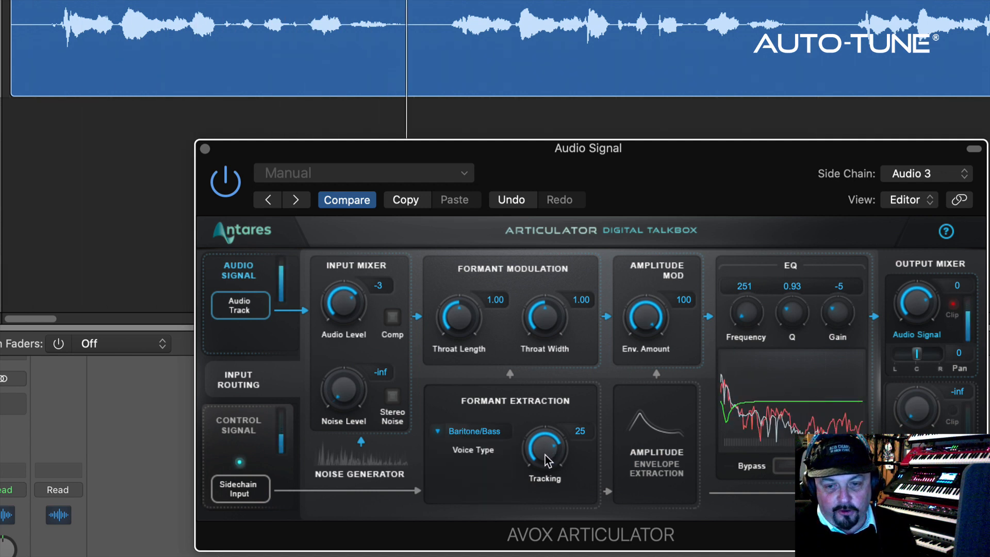
drag(544, 481, 548, 450)
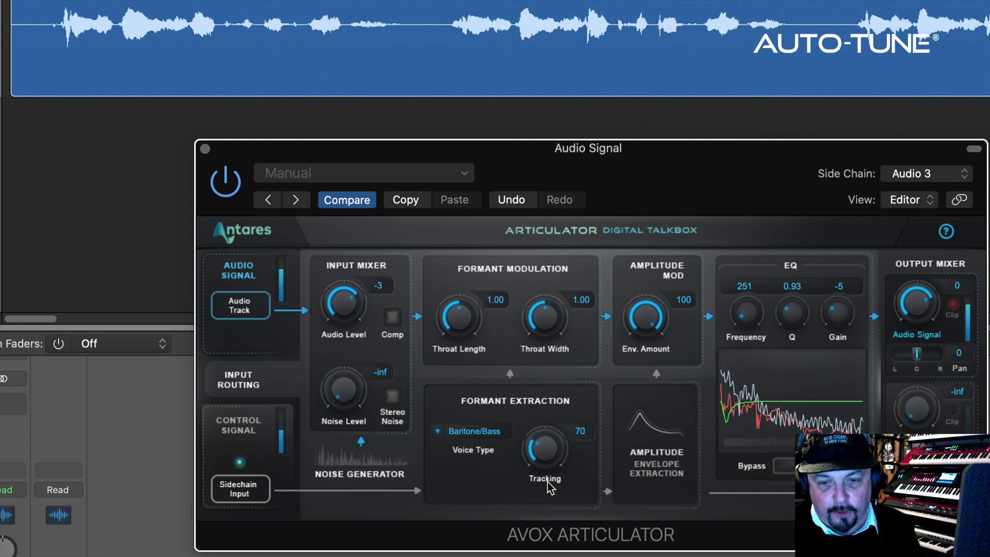
drag(544, 446, 545, 446)
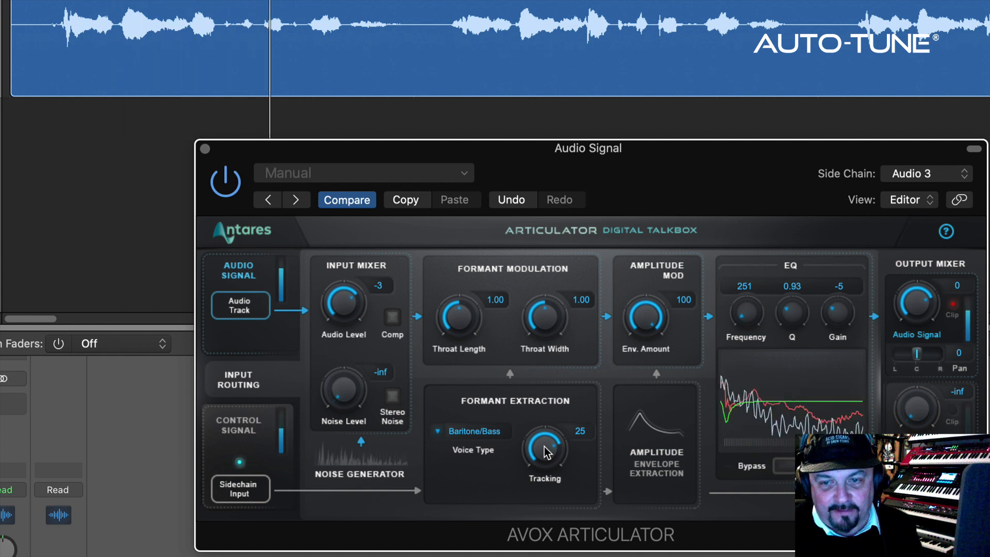
drag(543, 446, 543, 449)
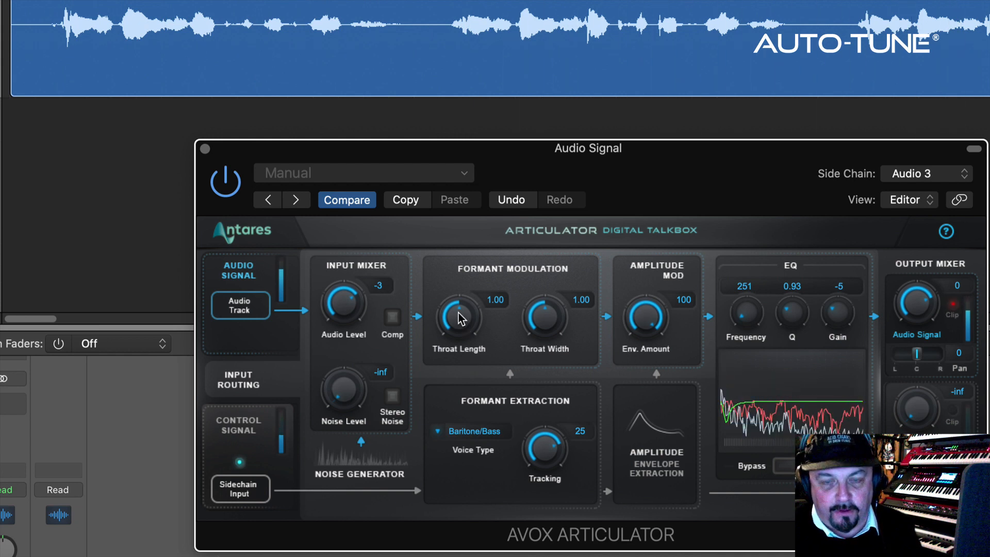
During playback, set the Formant Modulation Throat Length to 0.70 and Throat Width to 1.54
drag(459, 312, 455, 361)
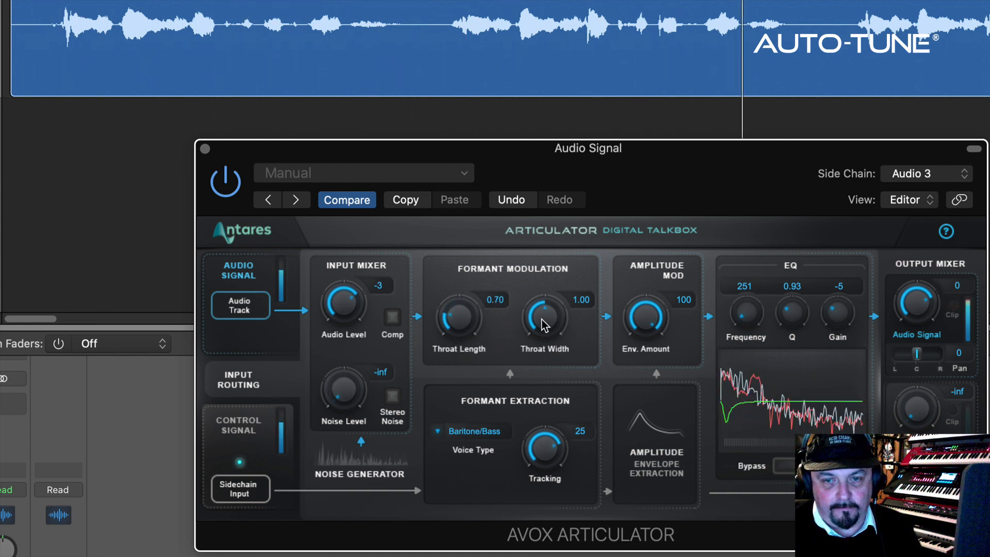
drag(542, 310, 547, 279)
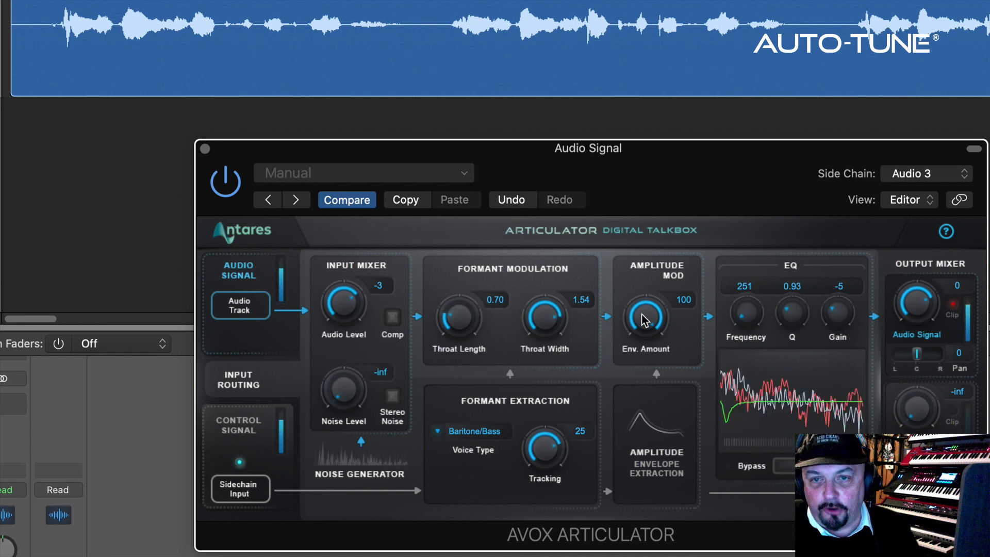
With the audio playing, try the Amplitude Mod Env. Amount at 33 and reset it to 100
key(space)
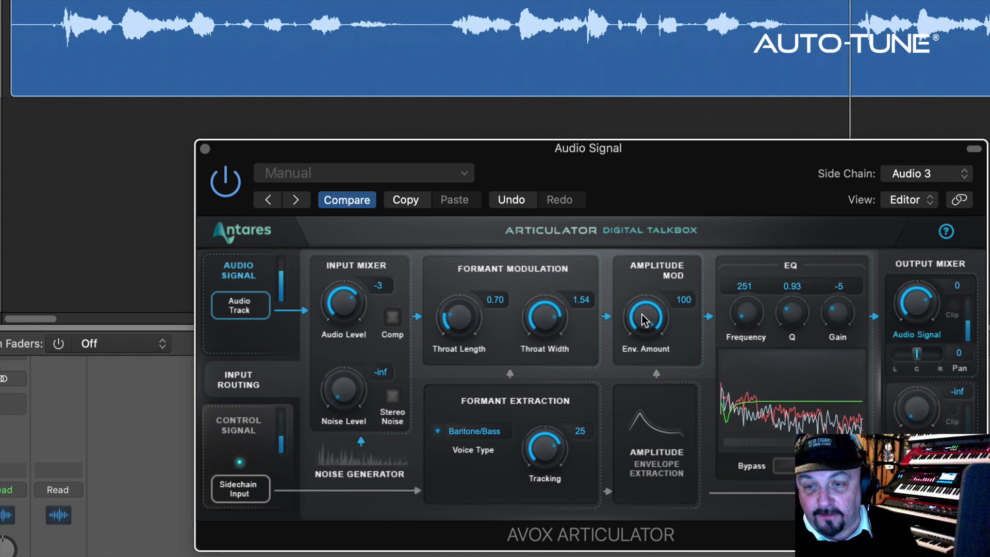
drag(644, 320, 650, 372)
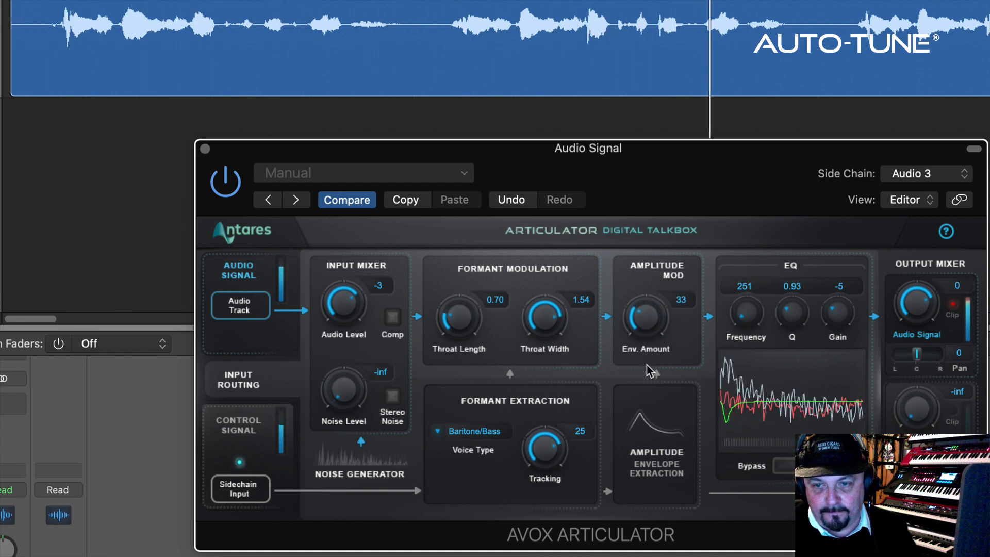
double_click(647, 314)
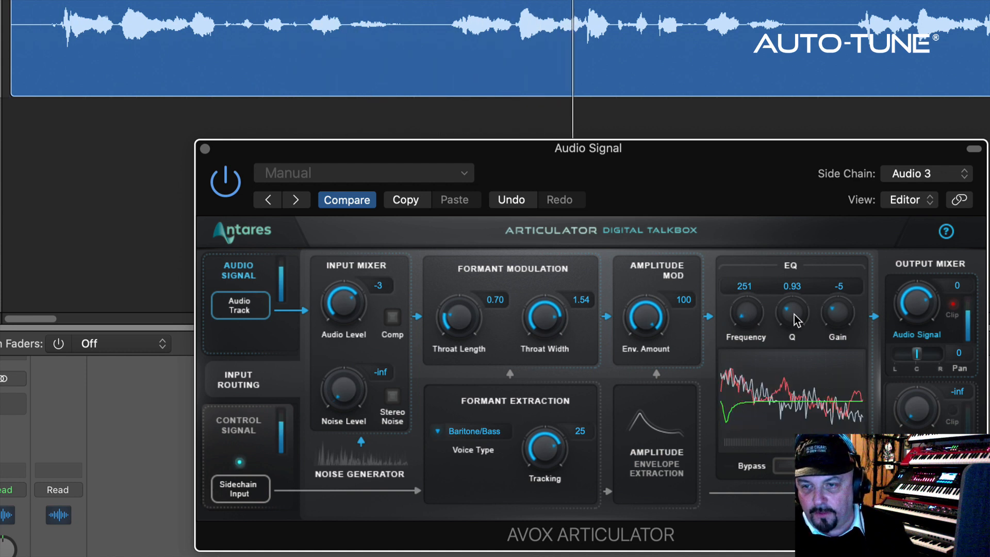
Set the EQ's Q to 0.91 and compare the sound with the EQ Bypass on and off
drag(793, 313, 791, 312)
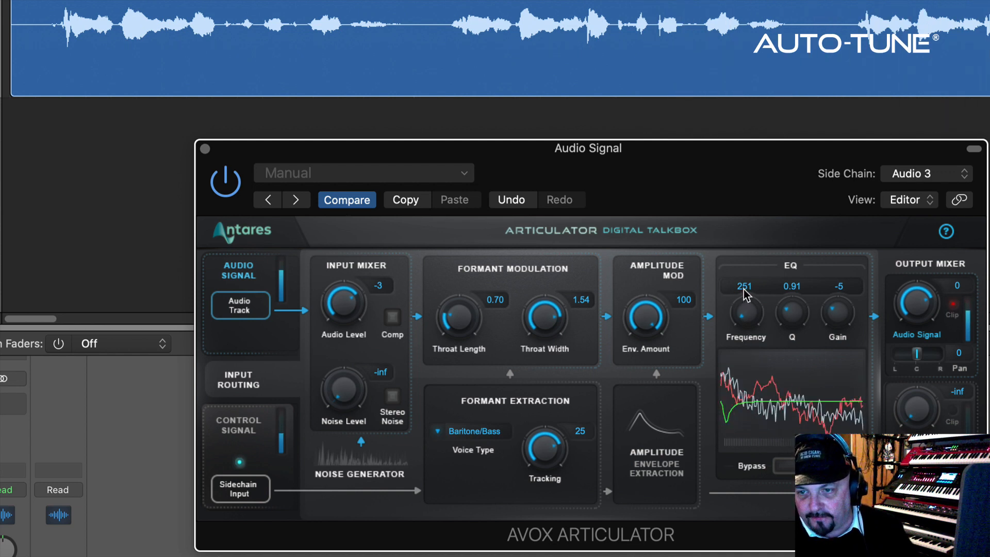
click(781, 464)
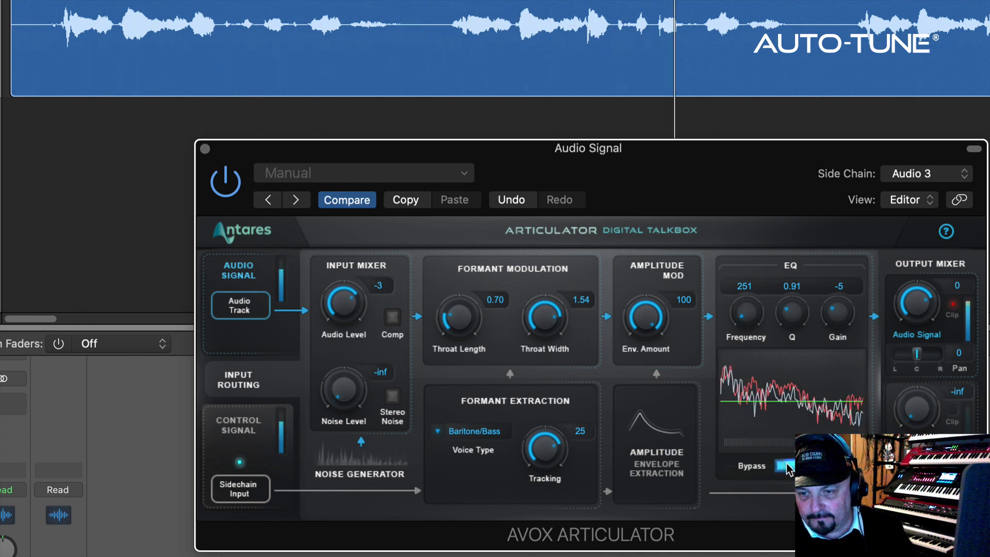
click(787, 466)
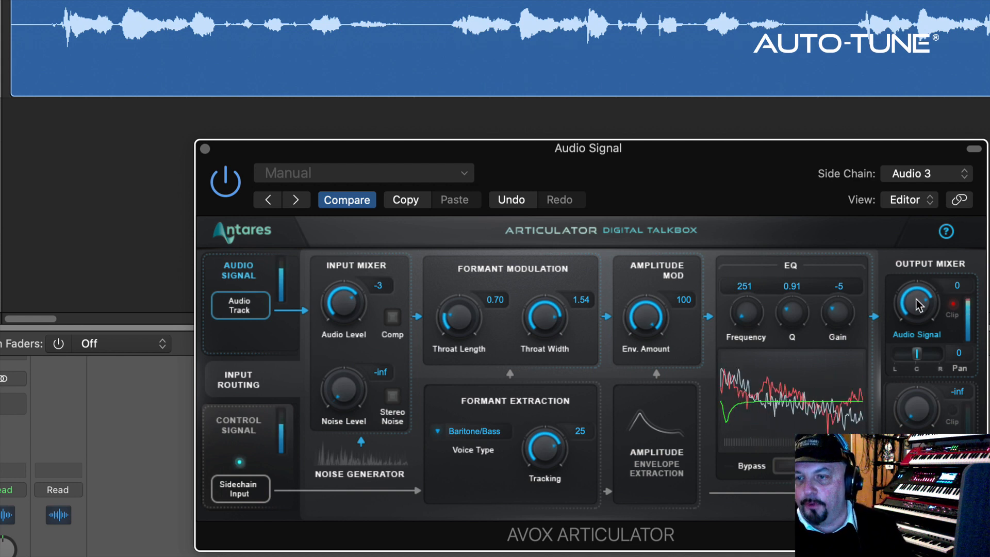
Lower the Audio Signal level in the Output Mixer to -4 and try its Pan, leaving it at 0
drag(917, 299, 917, 320)
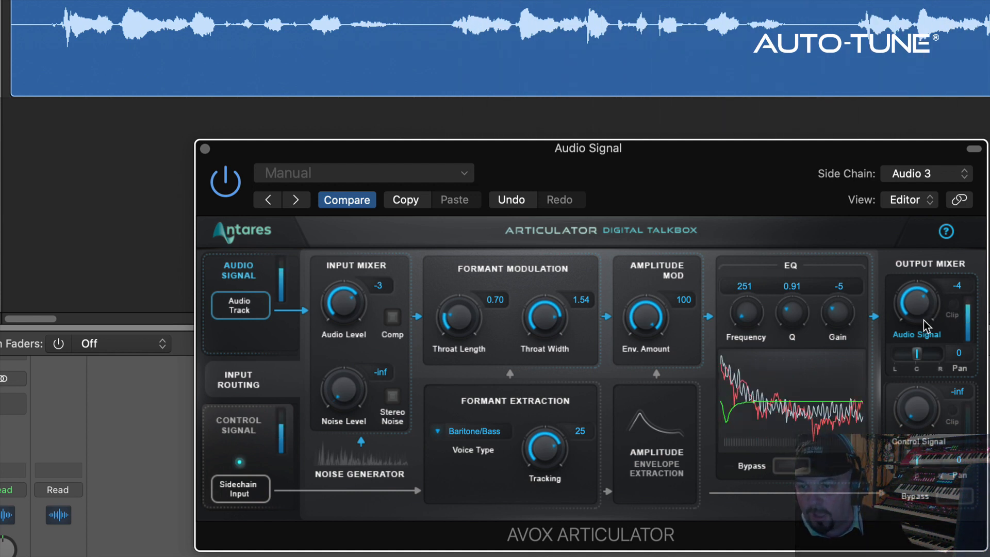
drag(917, 353, 917, 354)
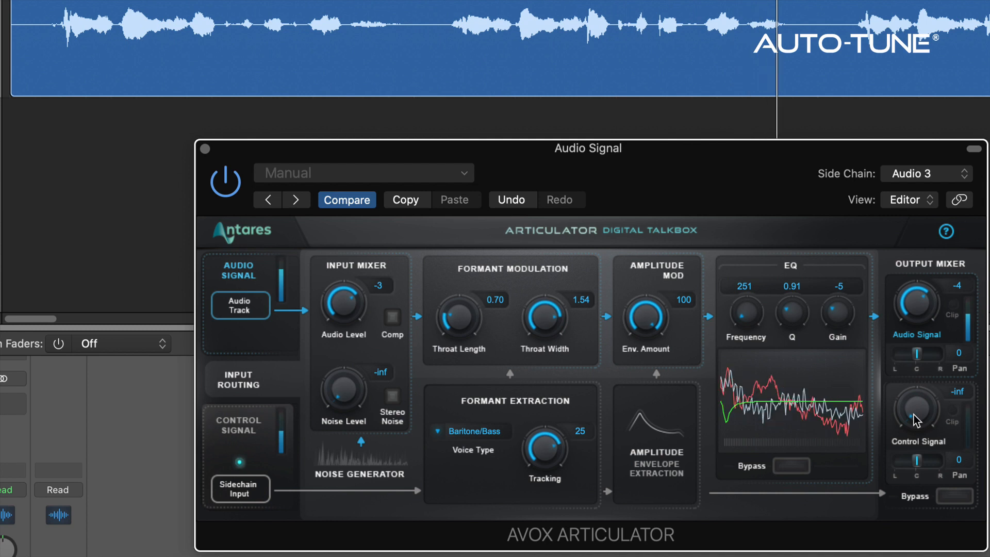
Raise the Output Mixer's Control Signal level to -21 and compare the result with the mixer's Bypass on and off
drag(911, 397, 912, 344)
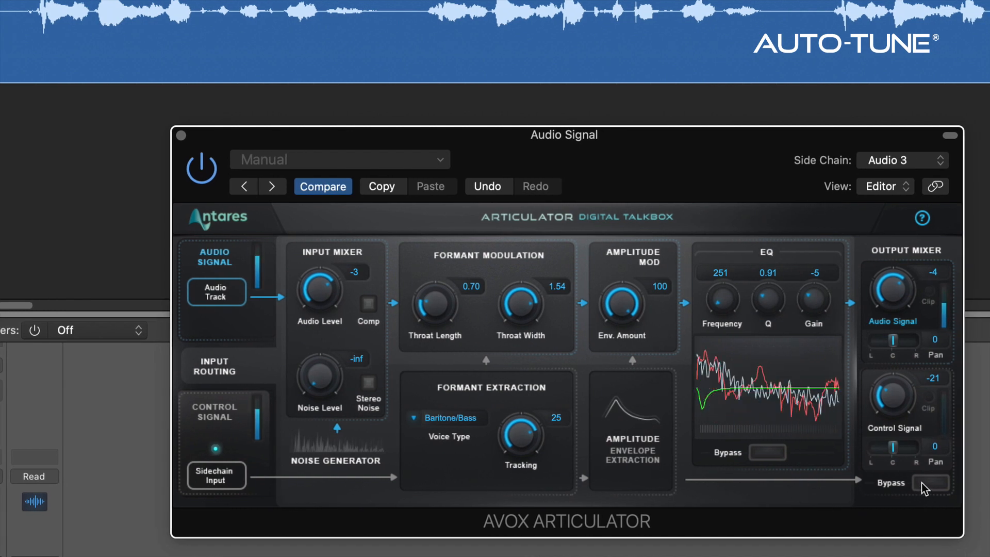
click(923, 484)
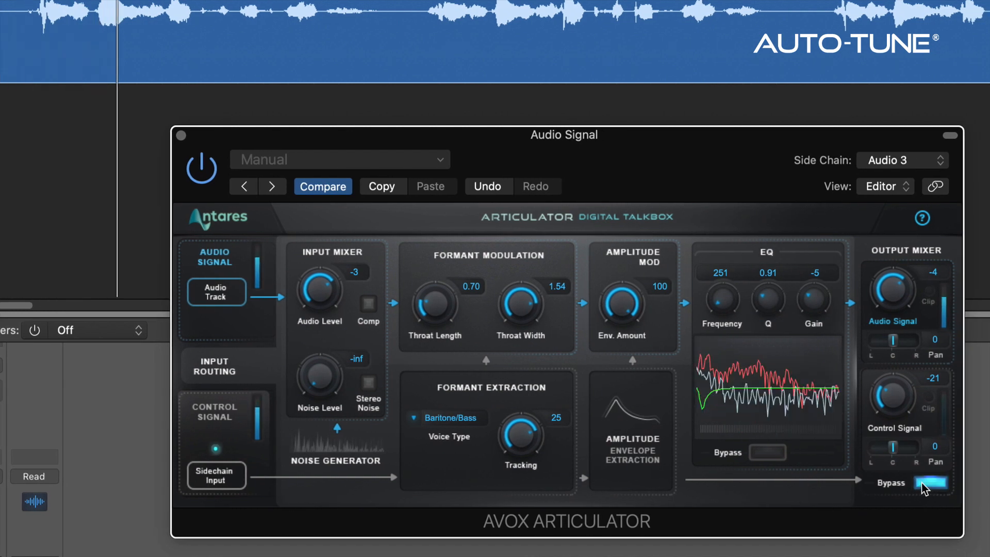
click(923, 484)
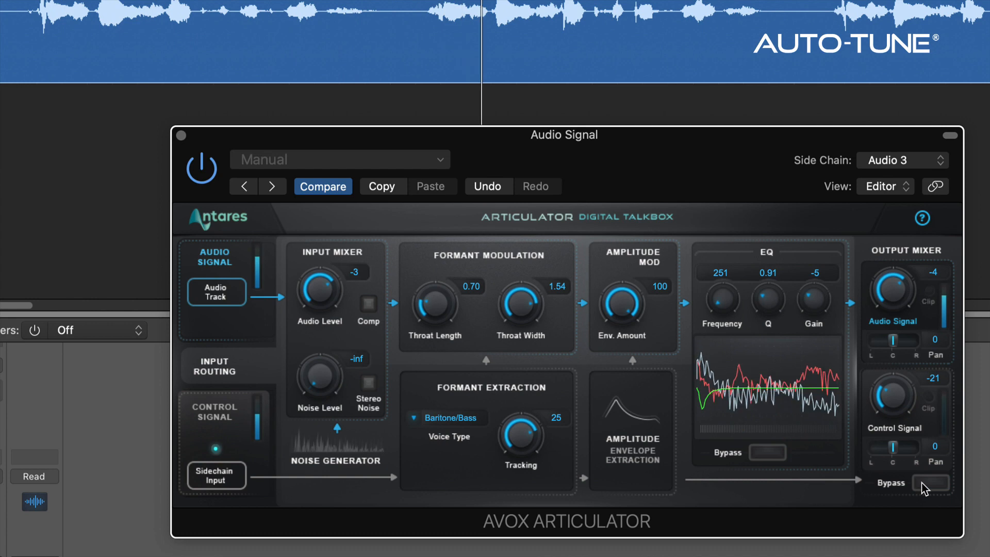